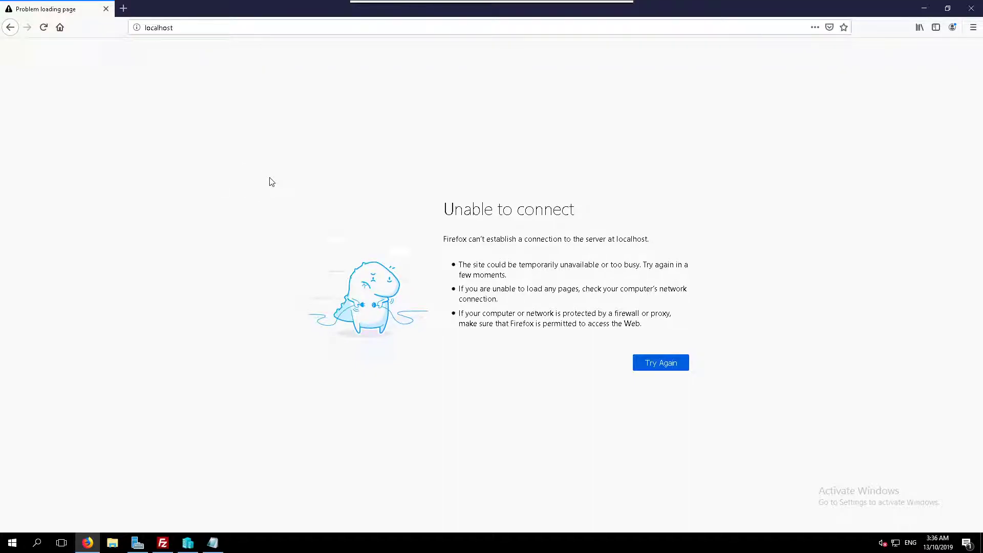
Step: Dismiss Firefox's failed localhost page so the Apache setup notes are visible
click(159, 28)
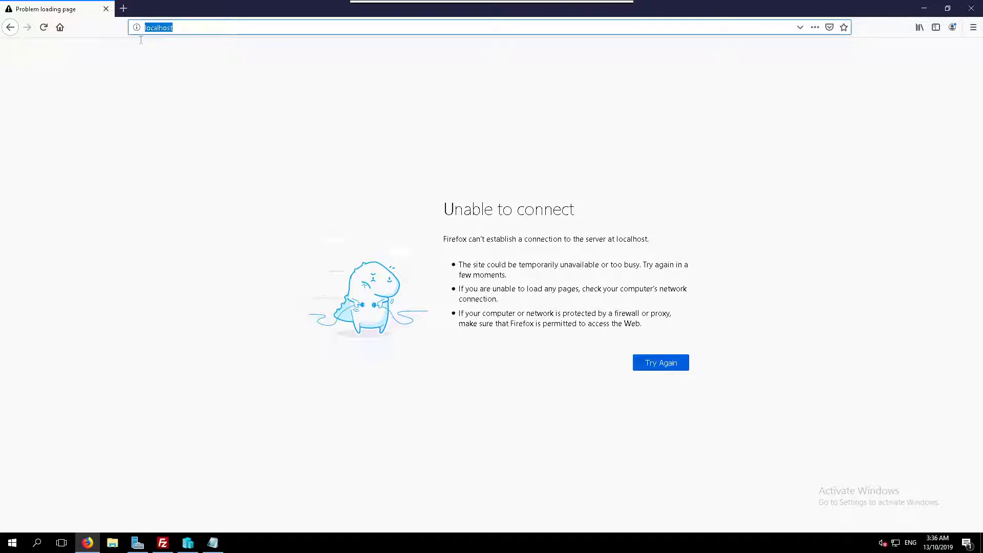
click(453, 228)
key(ctrl+a)
click(538, 400)
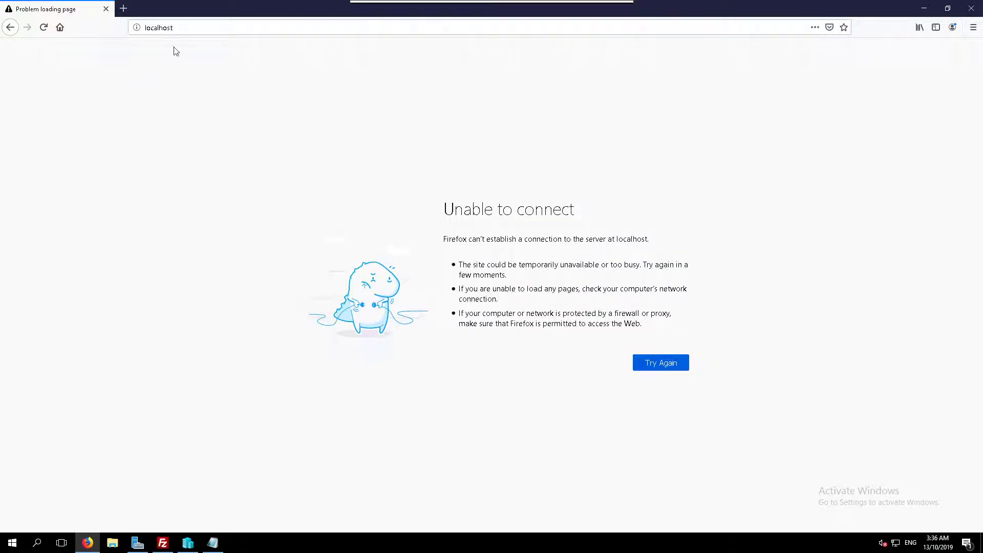
Step: Download the httpd-2.4.41-win64-VS16 zip from the apachelounge link in the notes
click(105, 8)
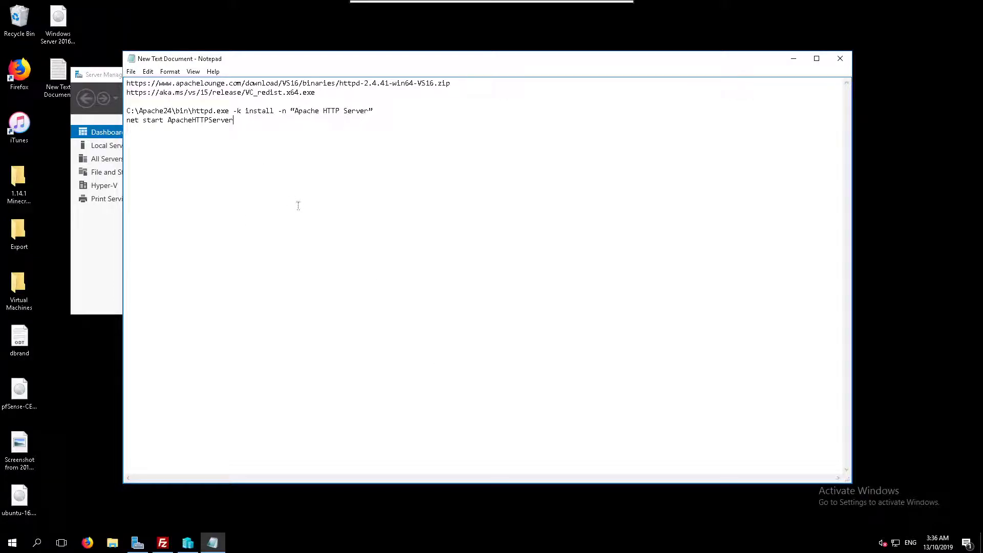
key(ctrl+a)
drag(452, 83, 126, 83)
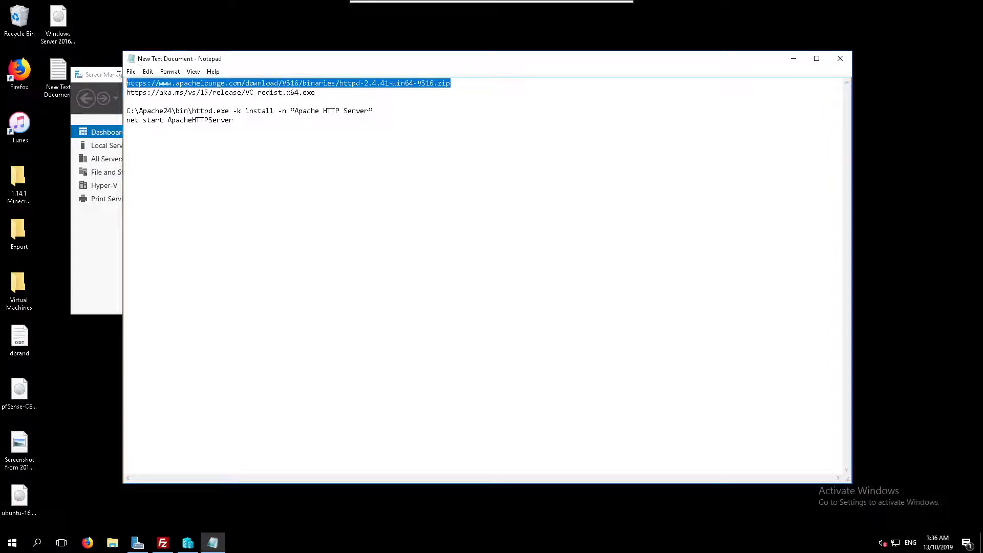
key(ctrl+c)
click(88, 544)
key(ctrl+v)
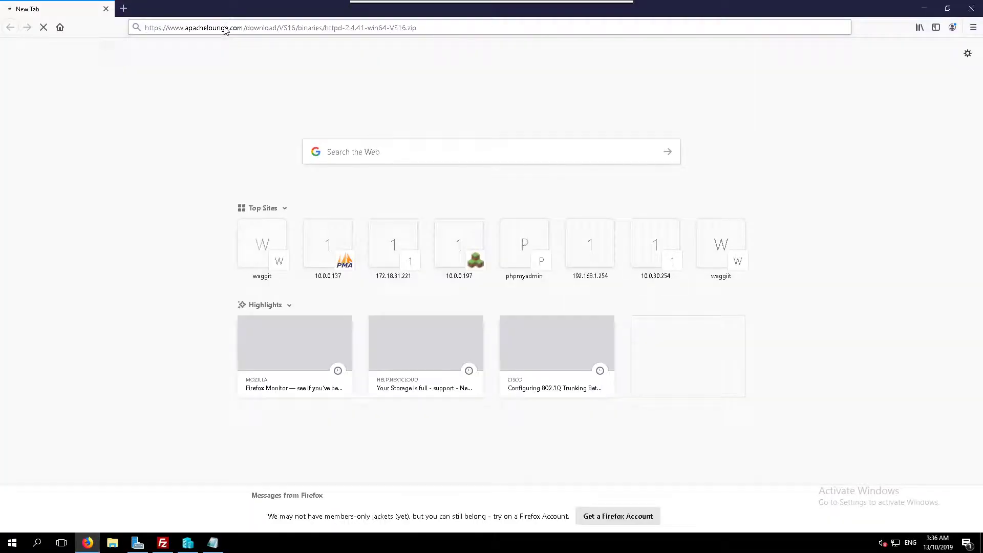
key(Return)
click(469, 287)
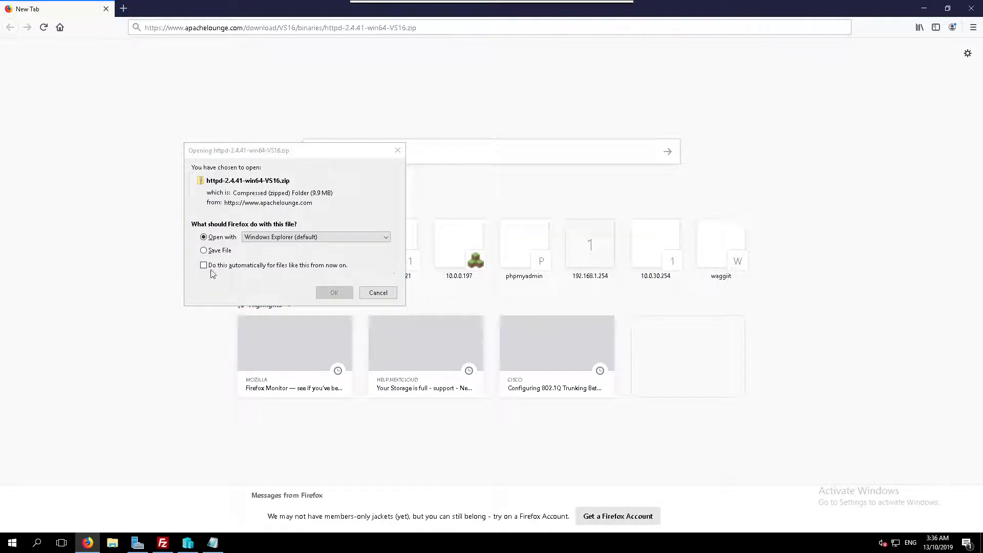
click(204, 250)
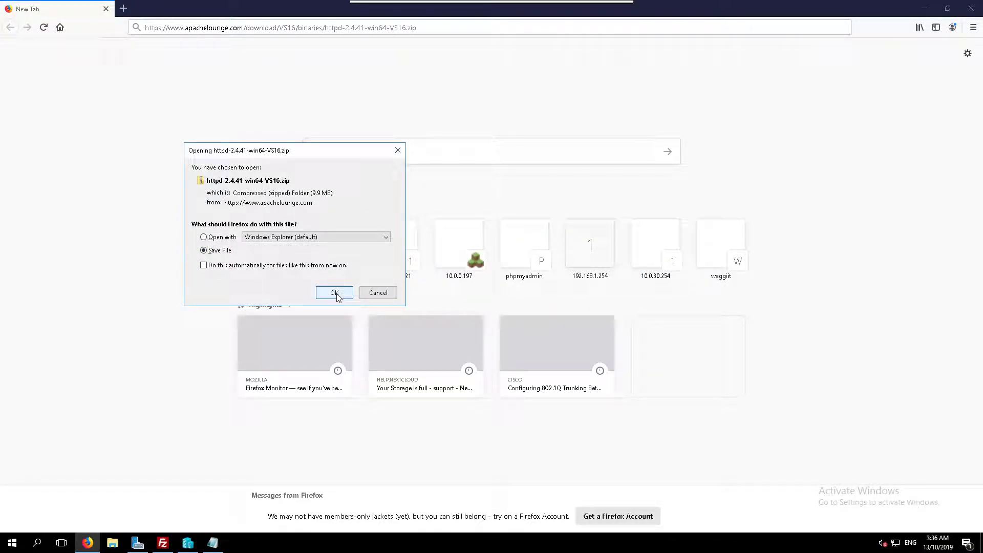
click(335, 293)
Step: Start downloading vc_redist.x64.exe from the notes' link in a new Firefox tab
click(213, 543)
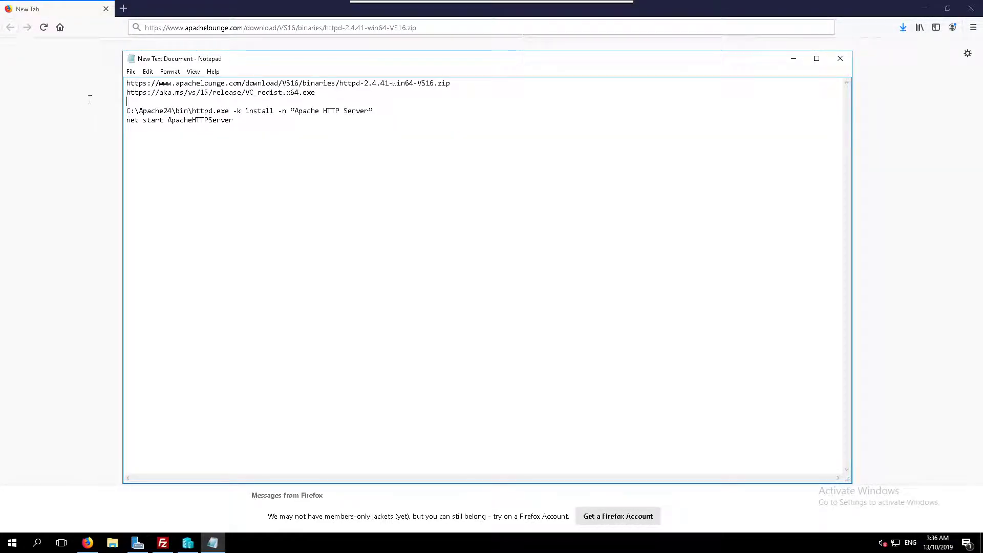
drag(317, 92, 91, 93)
key(ctrl+c)
click(123, 9)
key(ctrl+v)
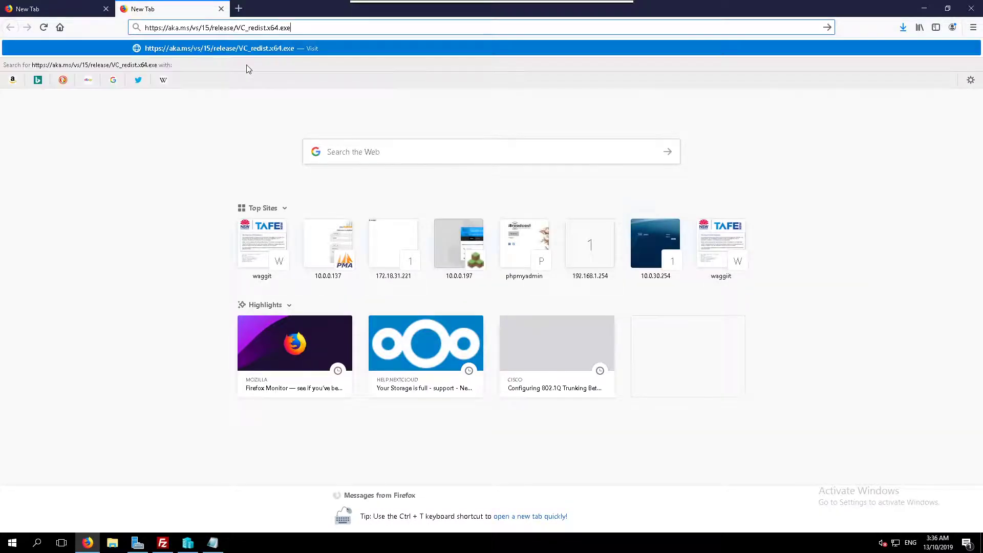
key(Return)
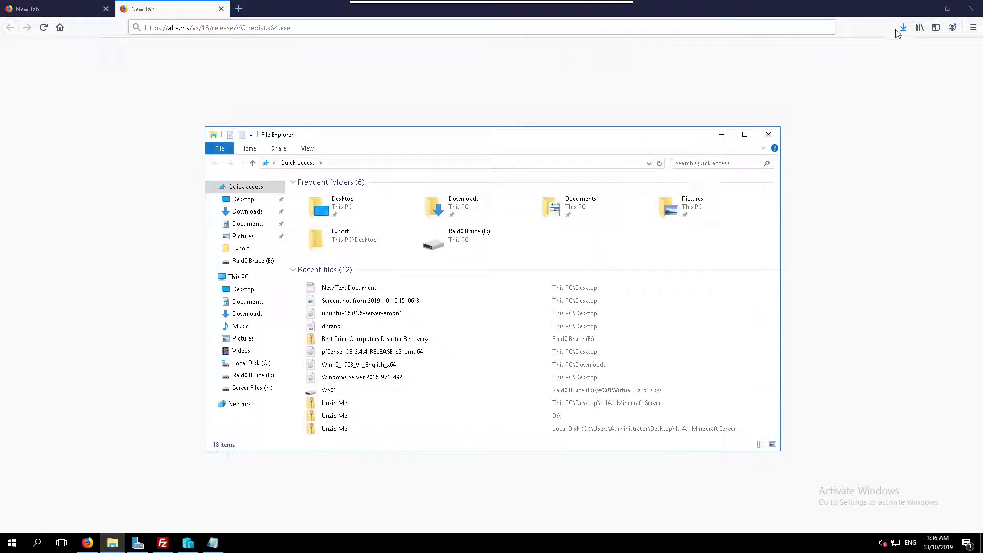
Step: Open the downloaded httpd zip from Firefox's downloads list in File Explorer
click(903, 27)
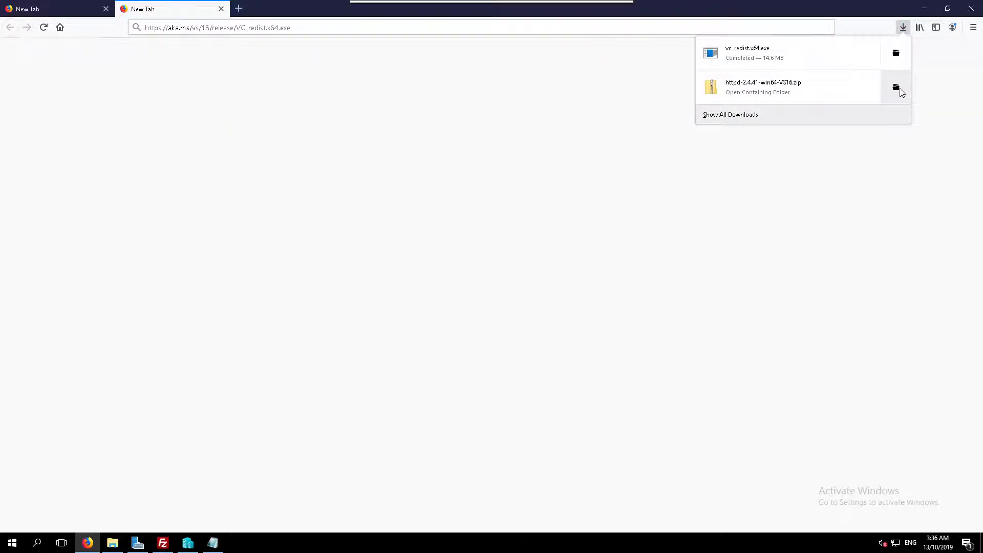
click(897, 87)
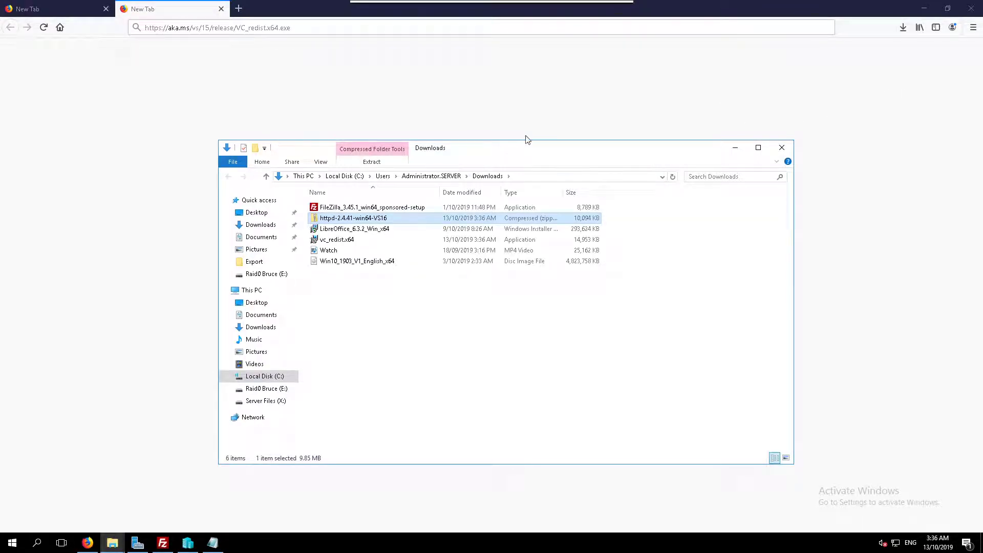
drag(527, 139, 662, 83)
double_click(581, 163)
mouse_move(112, 543)
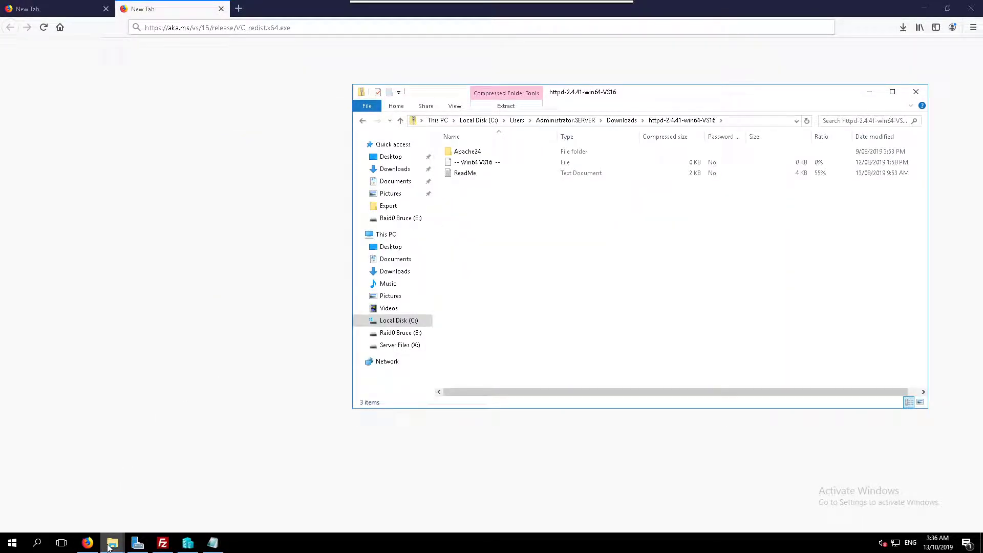
Step: Drag the Apache24 folder from the zip onto Local Disk (C:)
click(57, 501)
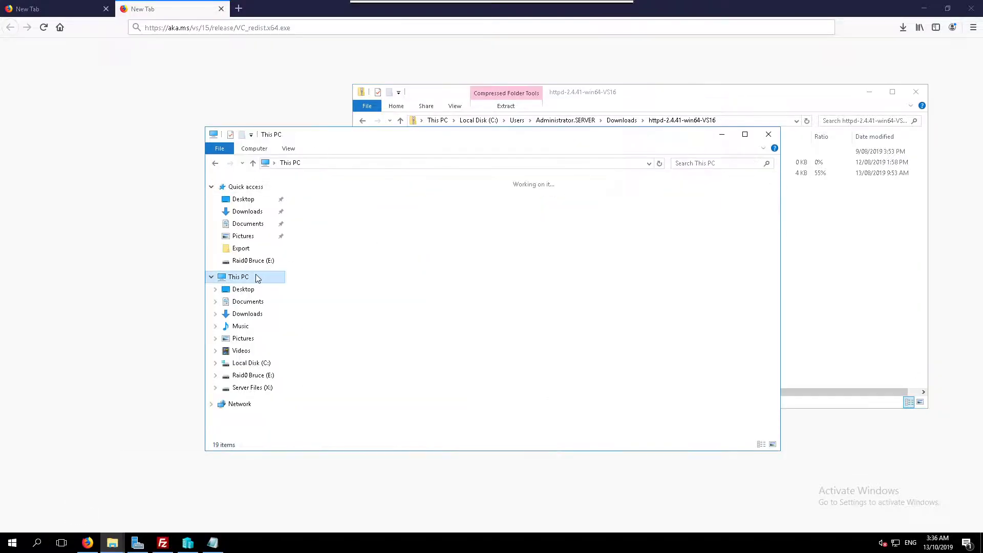
click(339, 278)
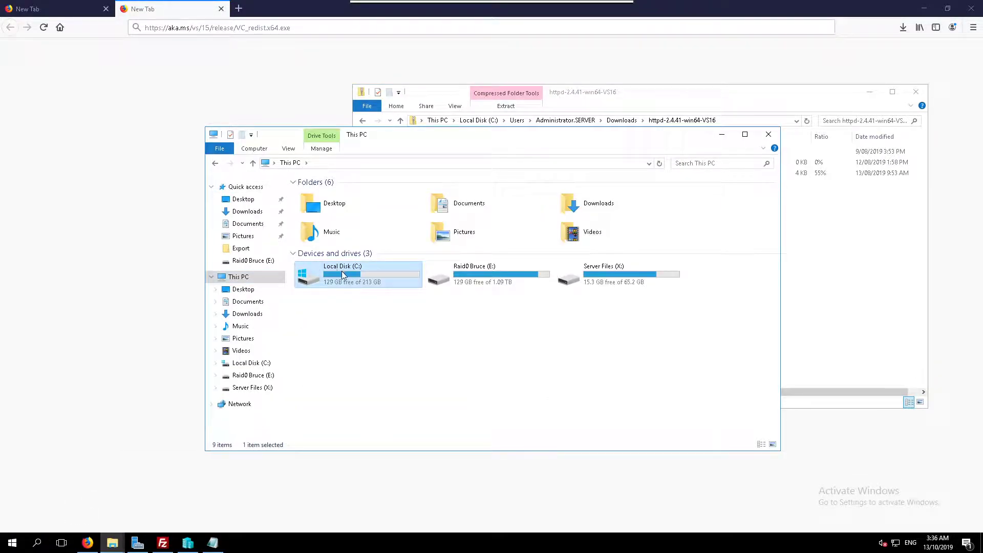
double_click(342, 272)
drag(452, 137, 265, 125)
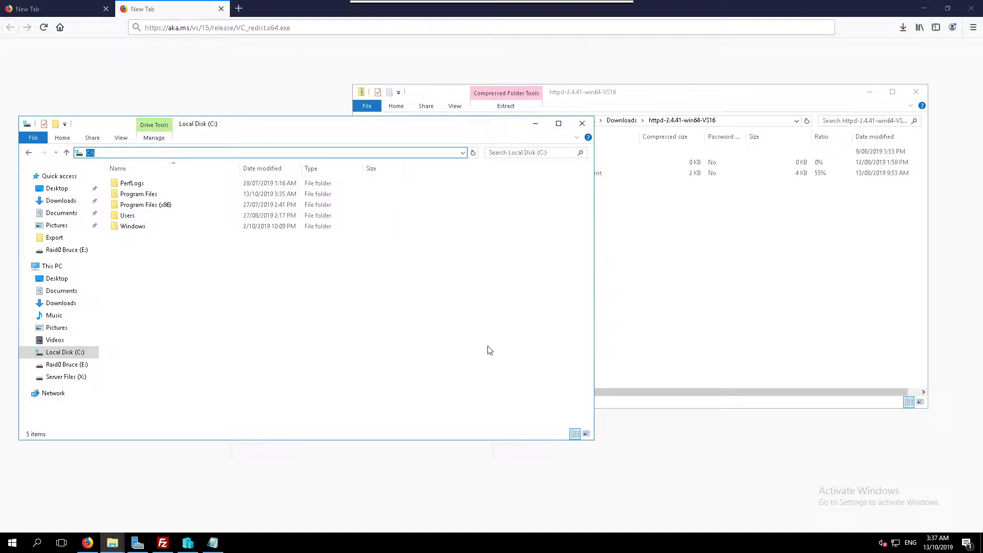
click(683, 279)
click(469, 151)
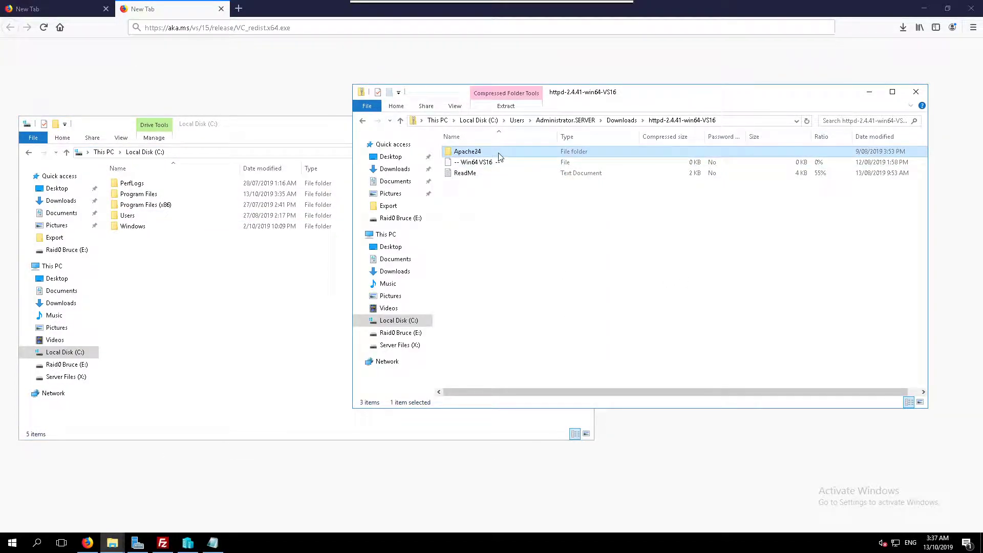
drag(469, 151, 269, 376)
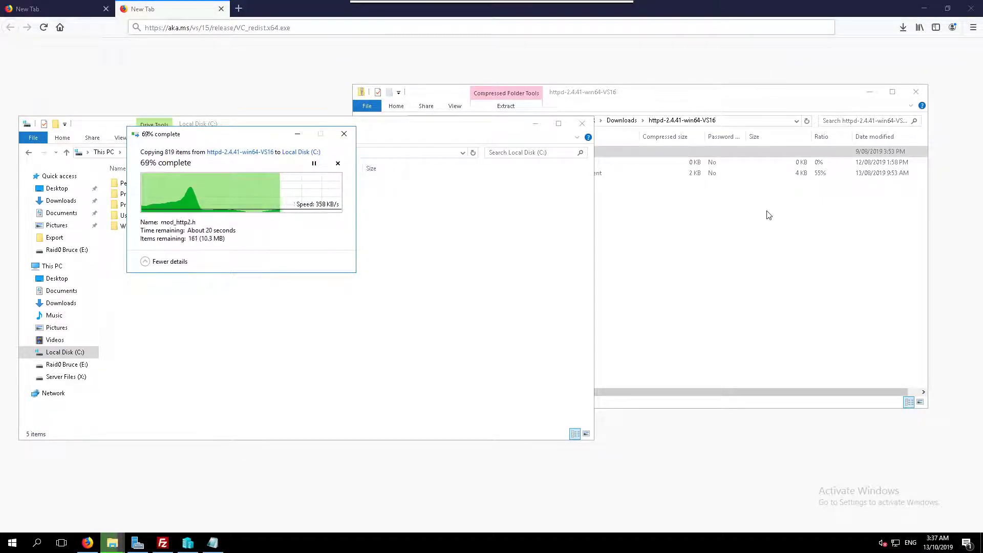
click(698, 254)
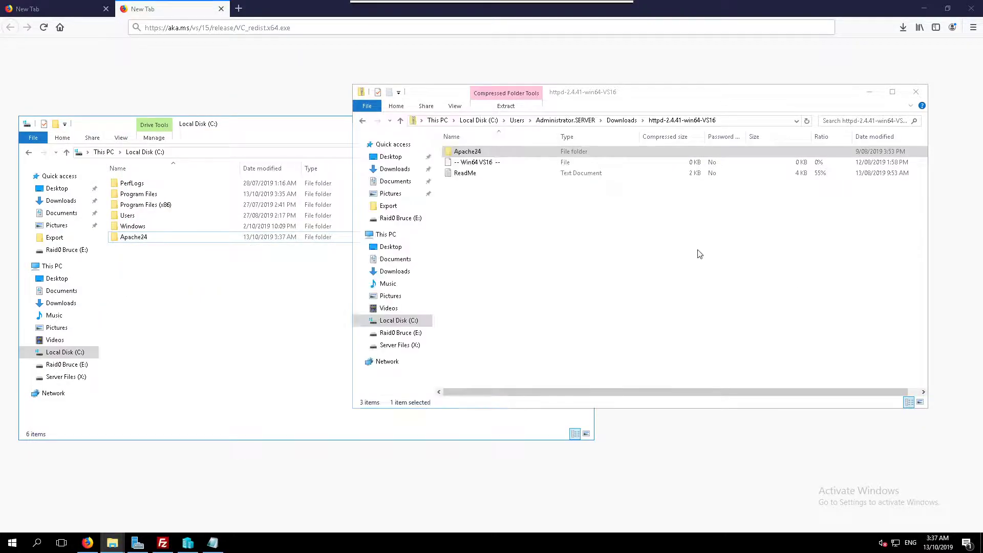
Step: Run vc_redist.x64 from Downloads, accept the license, and start the Visual C++ 2017 install
click(916, 92)
click(903, 28)
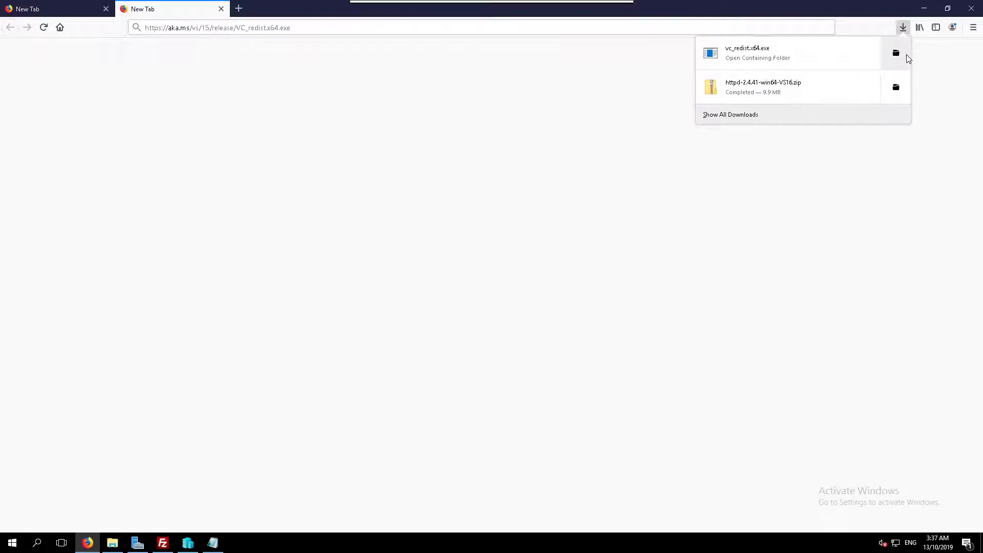
click(897, 52)
double_click(142, 231)
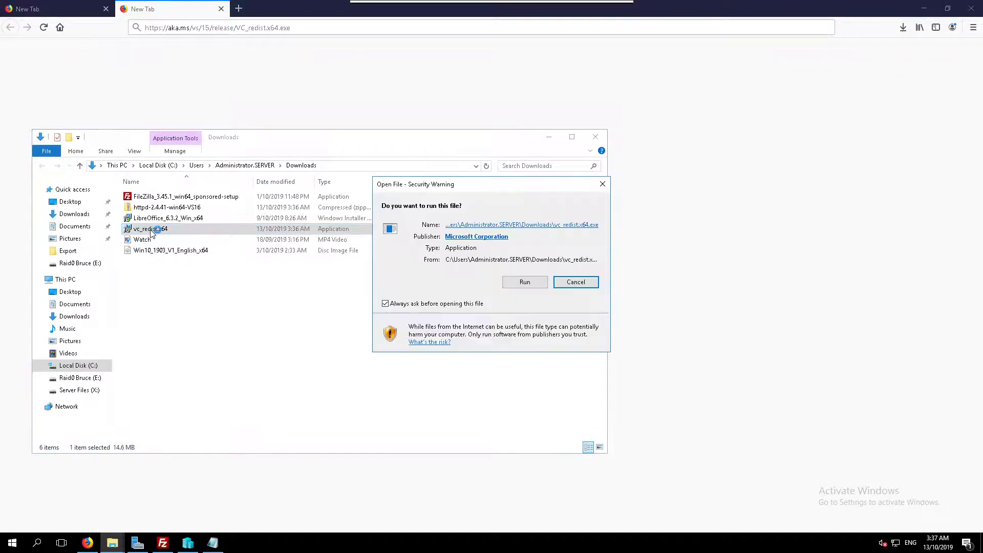
click(524, 282)
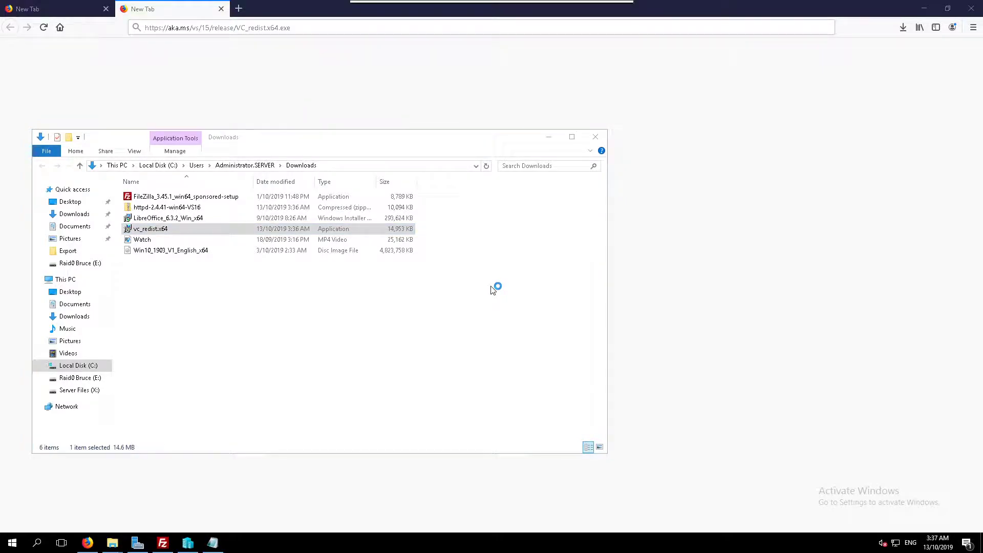
click(453, 316)
click(548, 333)
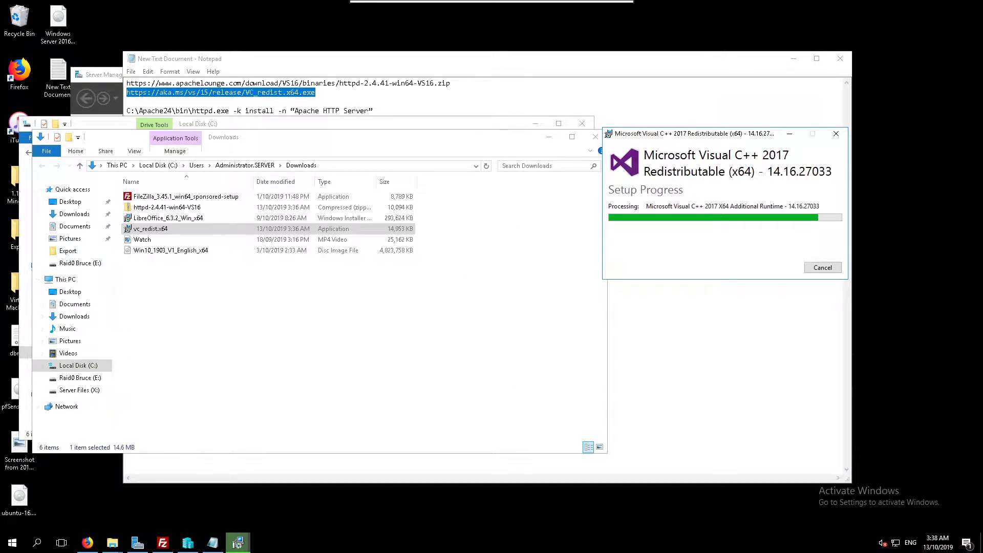
Step: Launch Command Prompt as administrator and close the finished Visual C++ setup
key(super)
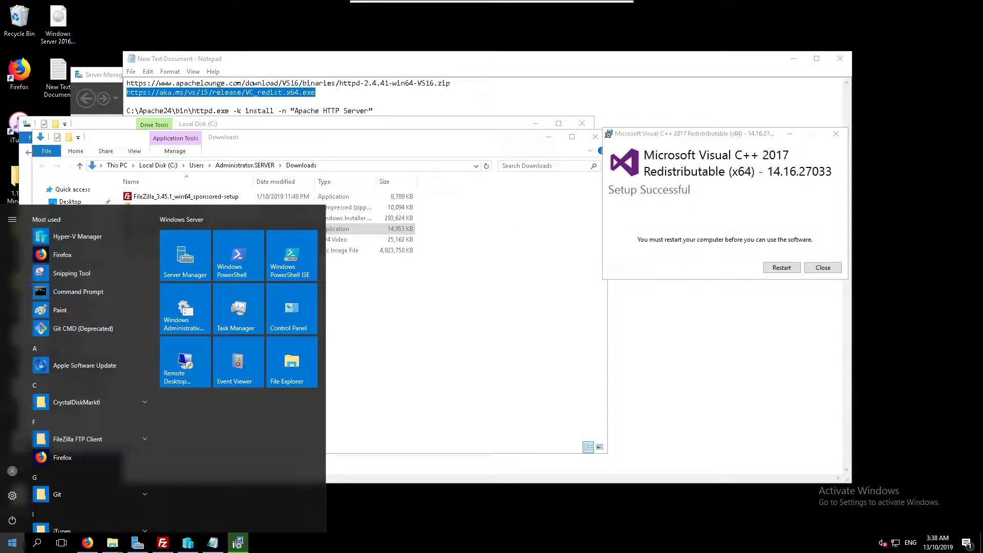
text(comma)
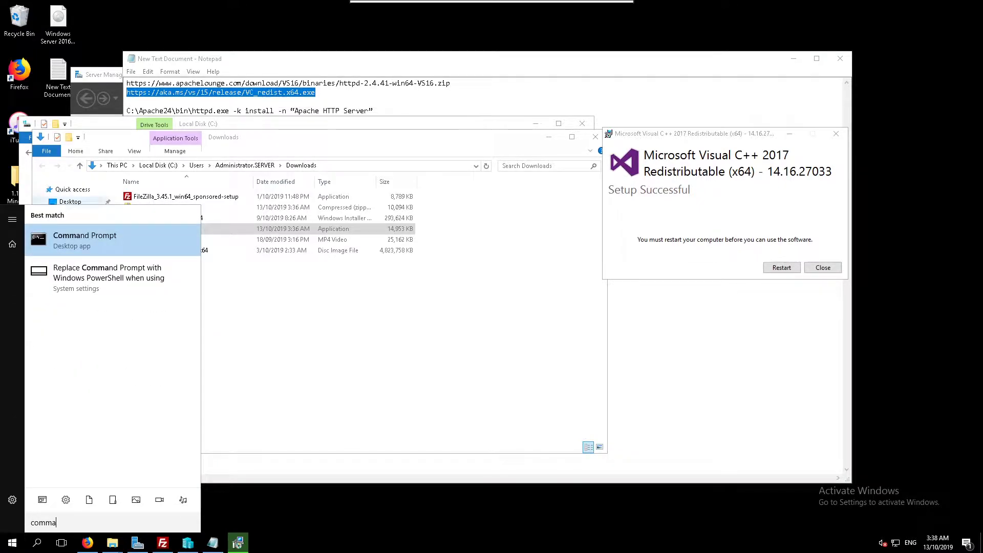
right_click(121, 242)
click(134, 256)
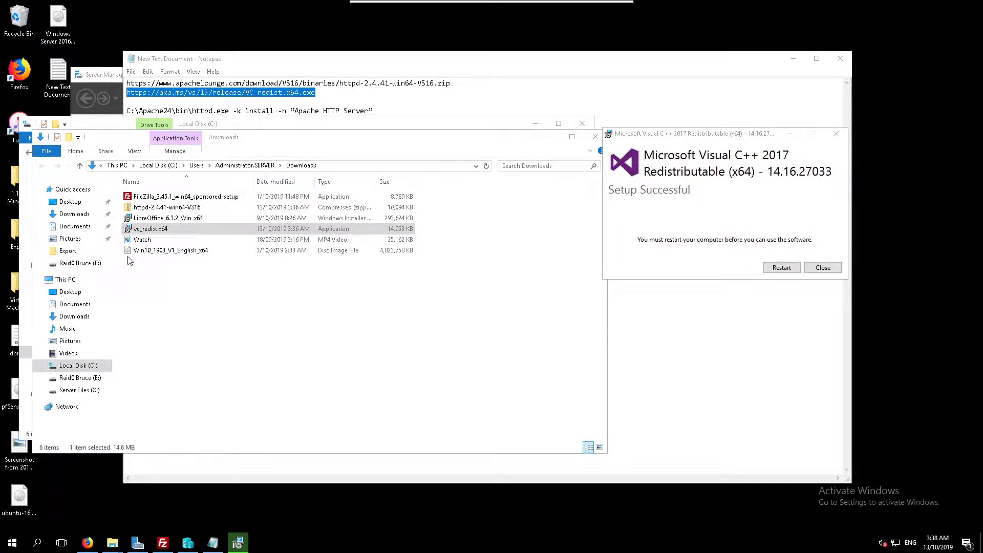
drag(365, 129, 312, 115)
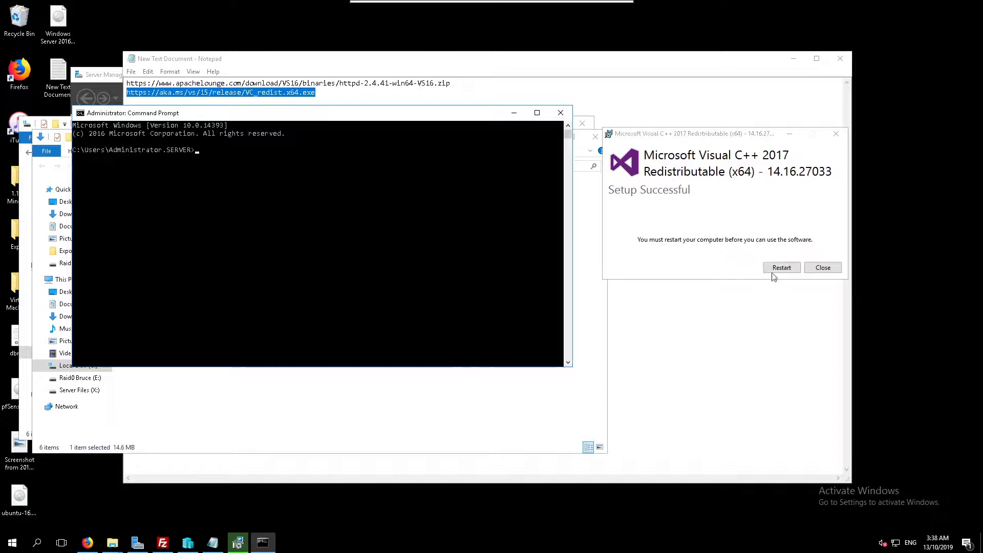
click(822, 268)
Step: Copy the httpd.exe -k install command from the notes and run it in Command Prompt
click(793, 58)
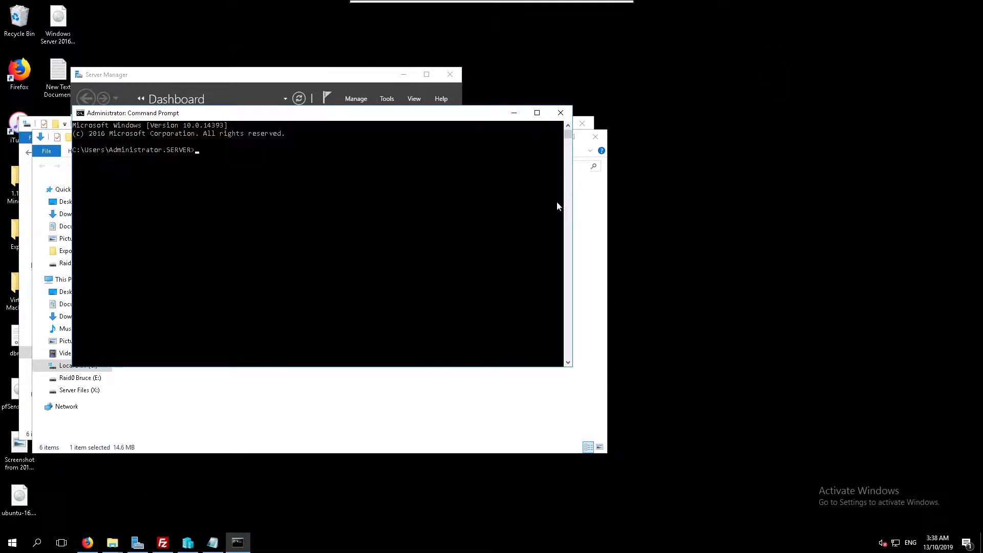
key(alt+Tab)
key(alt+Tab)
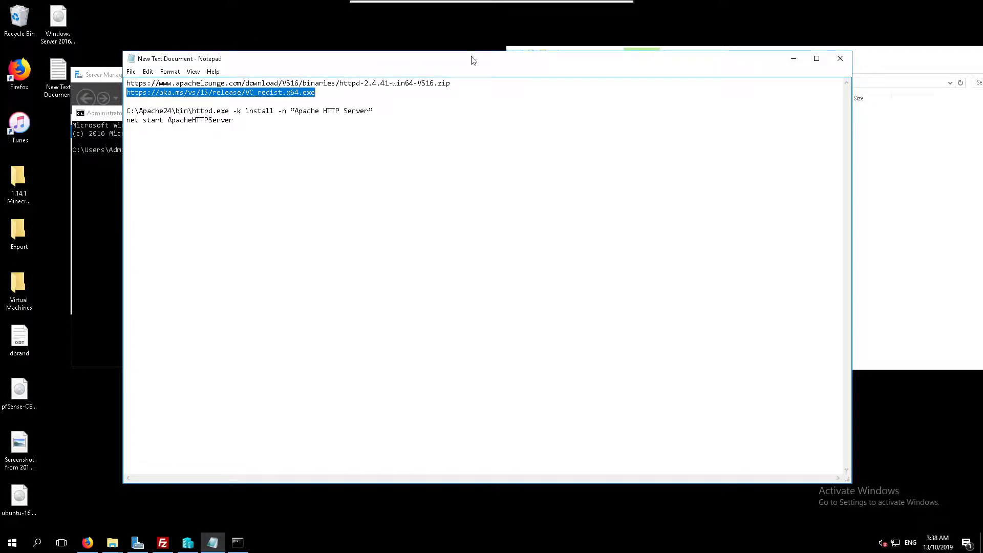
drag(473, 60, 791, 76)
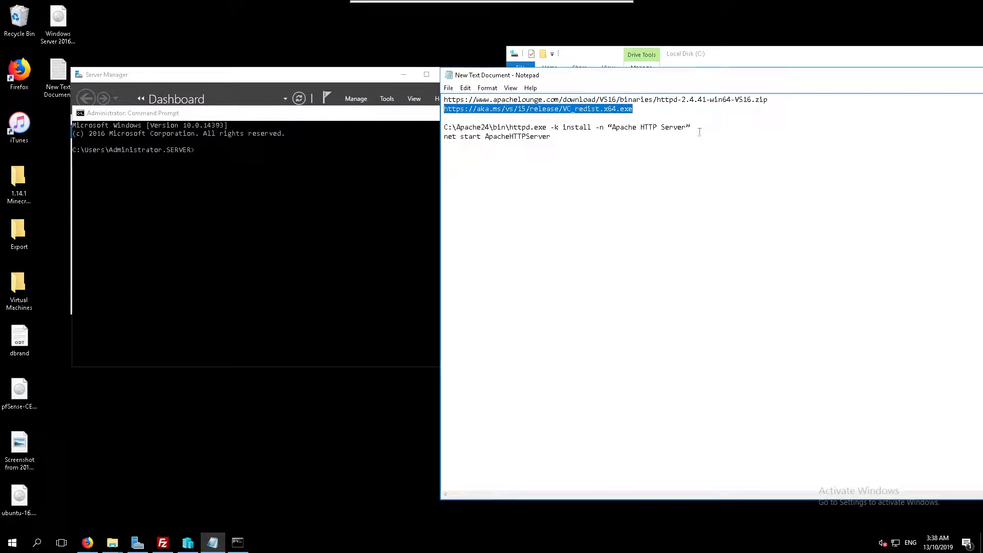
mouse_move(700, 136)
mouse_down()
mouse_move(446, 127)
mouse_move(453, 127)
mouse_up()
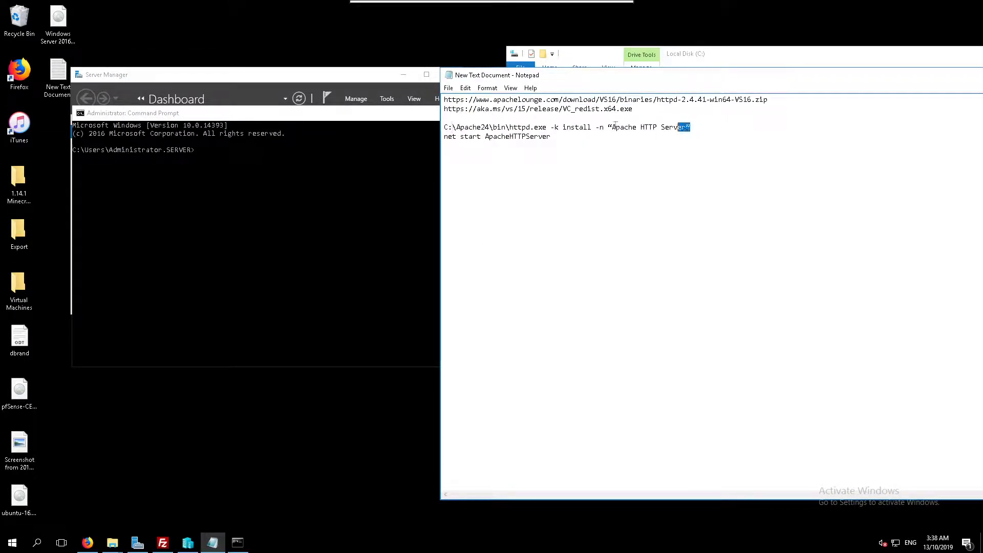
drag(688, 126, 441, 127)
key(ctrl+c)
right_click(217, 164)
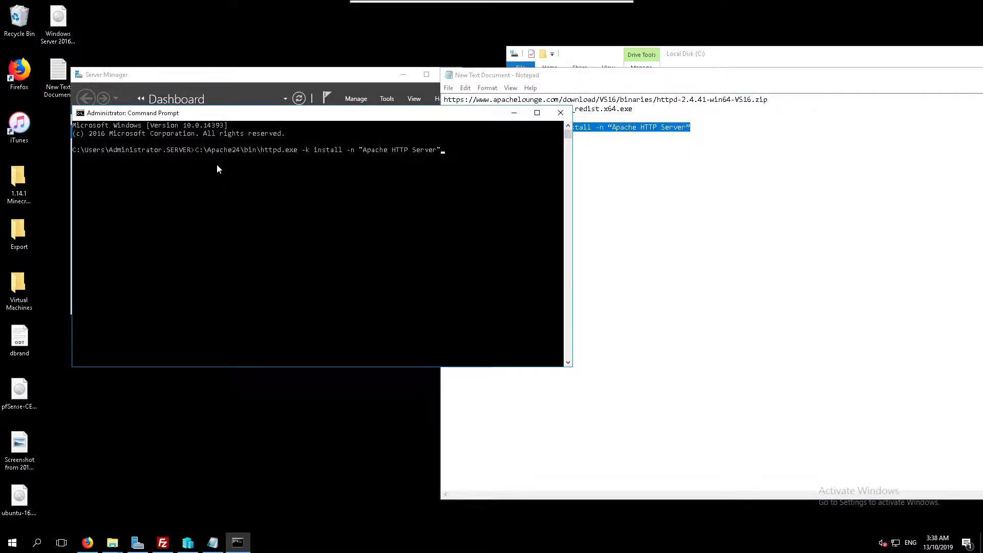
key(Return)
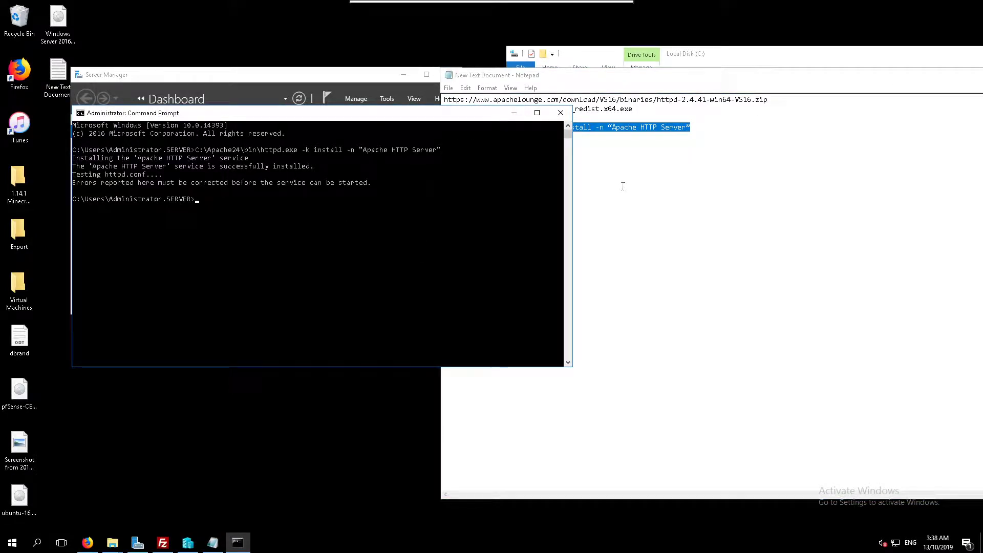
Step: Run net start ApacheHTTPServer to start the Apache service
drag(554, 137, 414, 132)
right_click(478, 142)
click(511, 150)
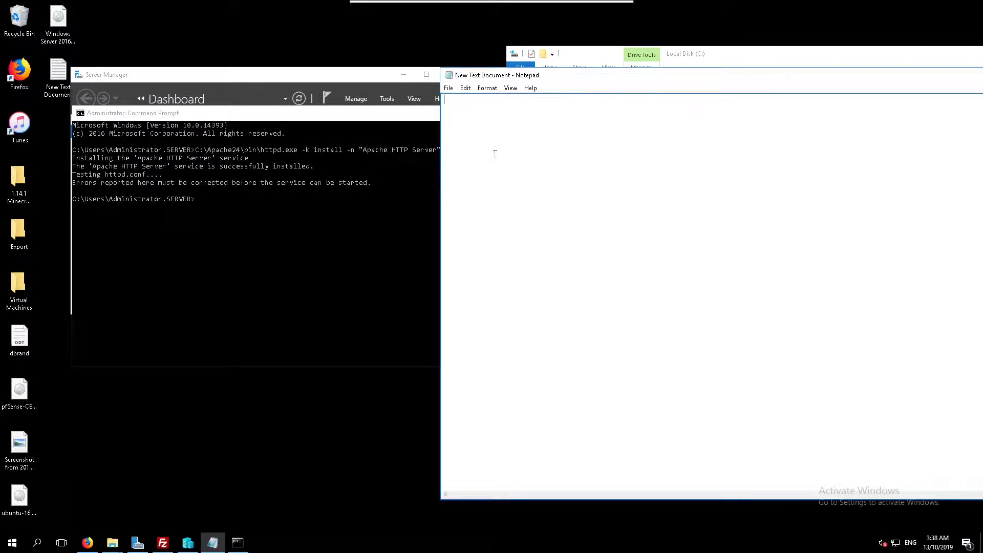
key(ctrl+z)
click(222, 206)
right_click(221, 205)
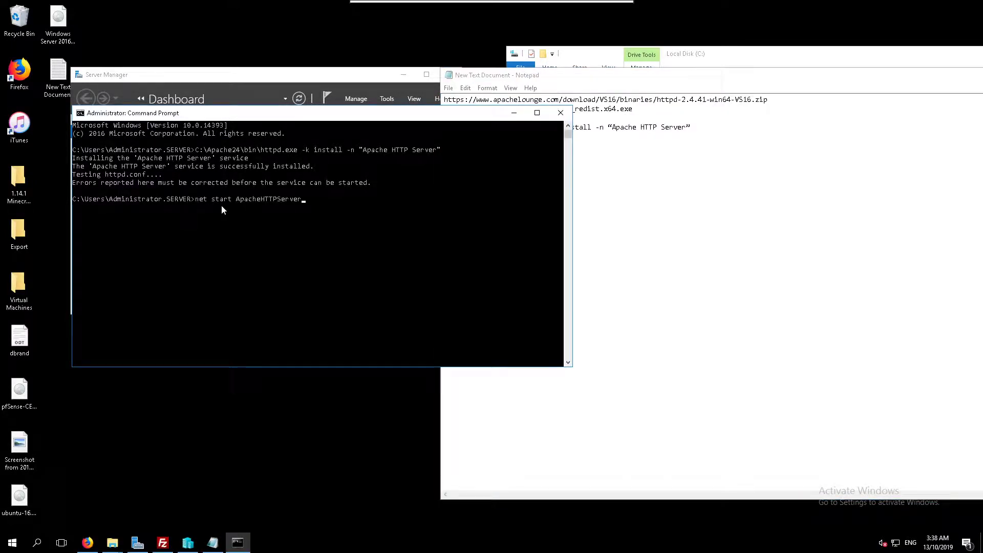
key(Return)
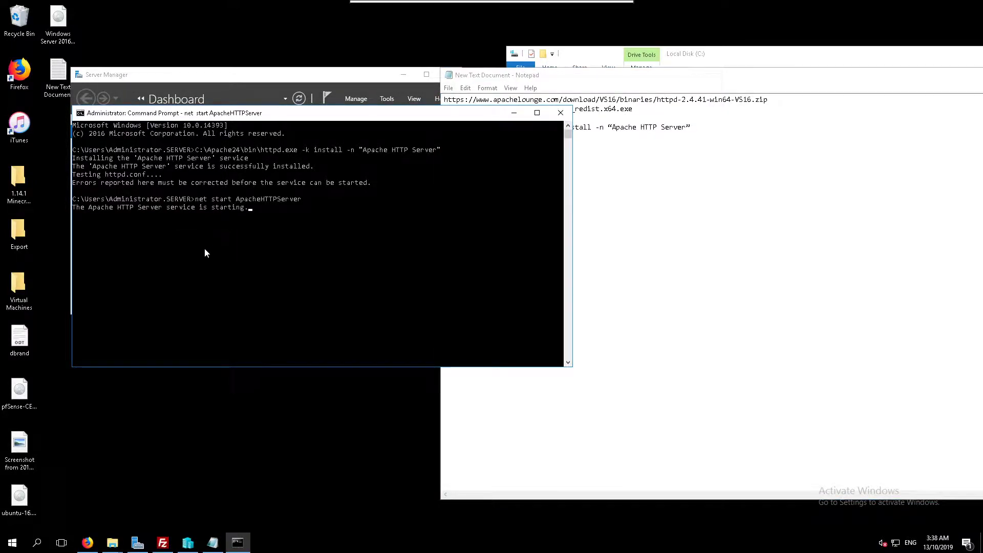
click(92, 544)
right_click(92, 544)
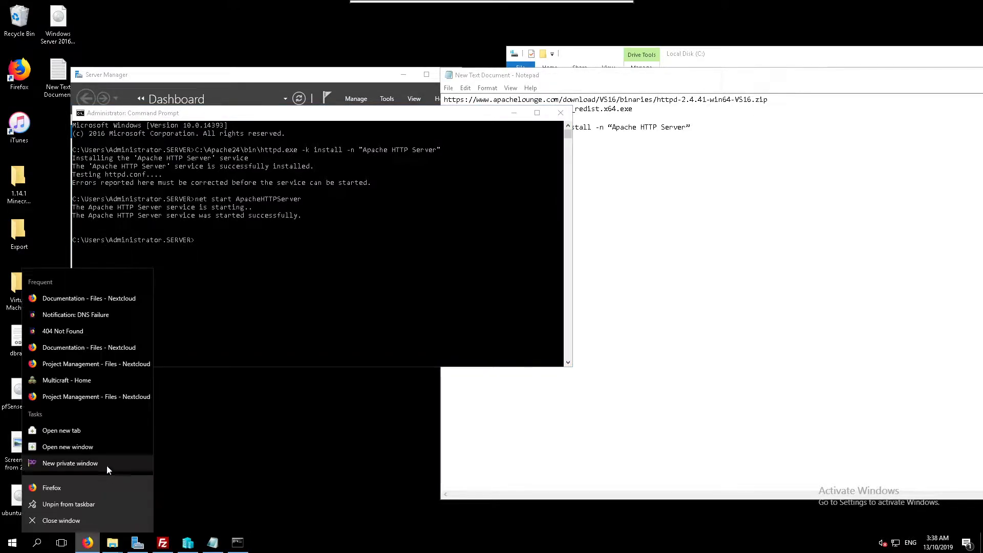
click(91, 493)
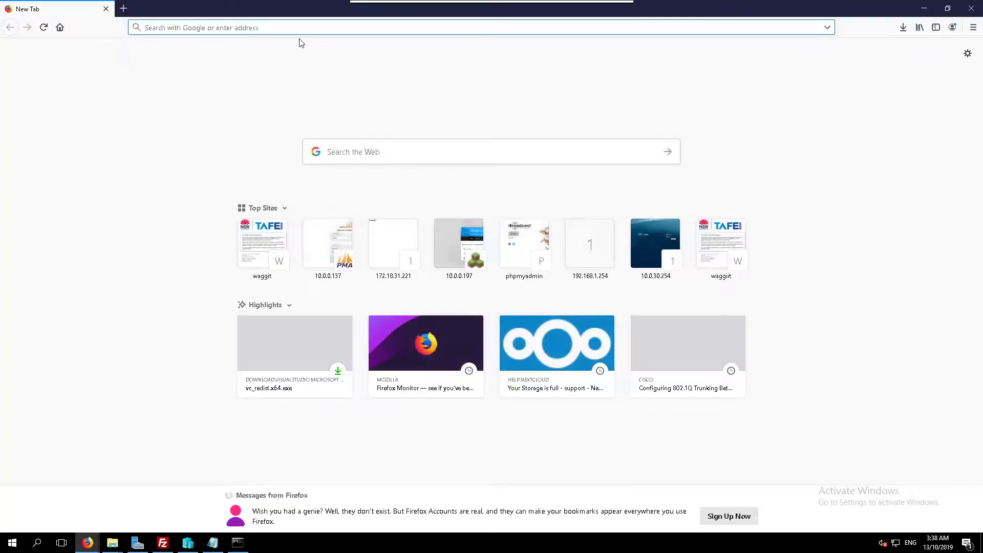
text(http://localhost)
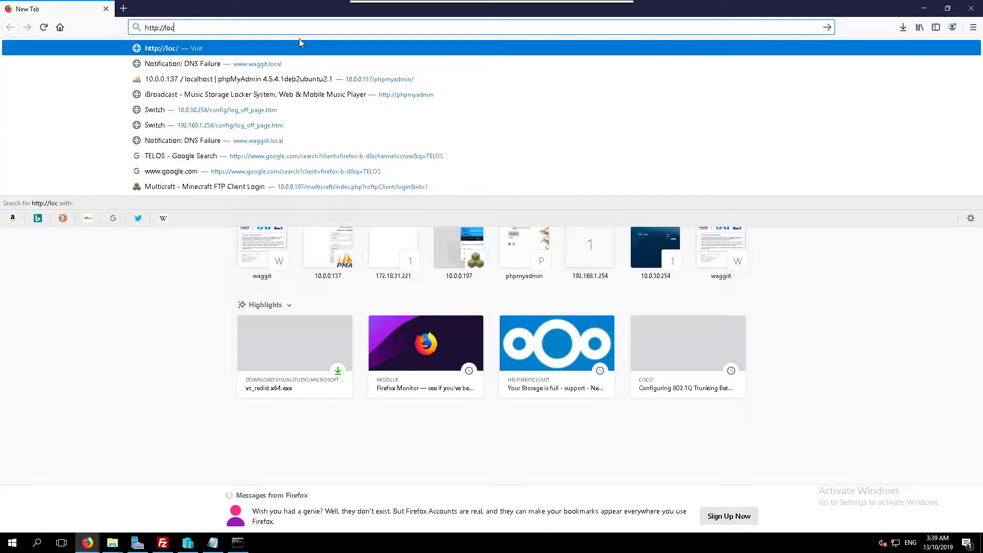
key(Return)
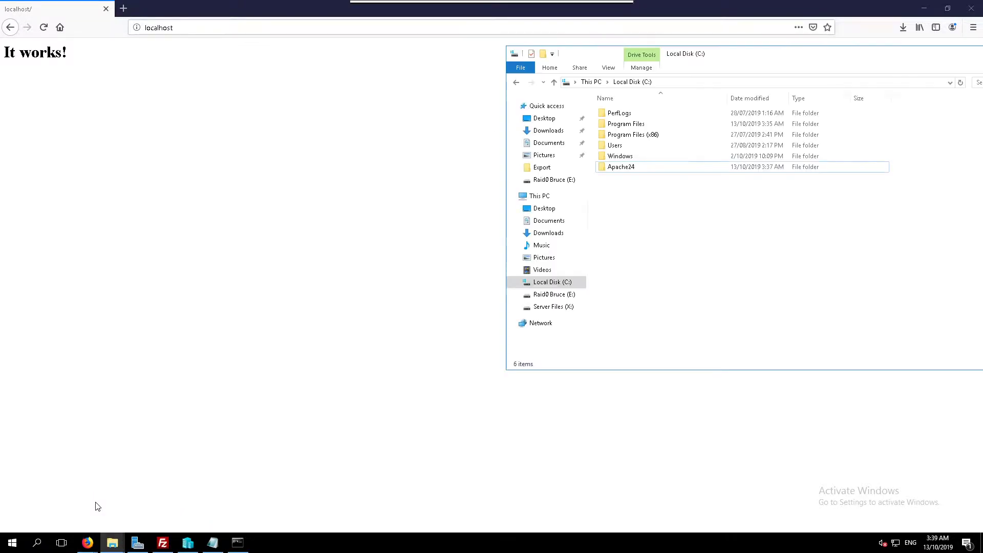
Step: Open Apache24\htdocs\index.html in Internet Explorer, see 'It works!', then close IE
mouse_move(547, 231)
double_click(646, 167)
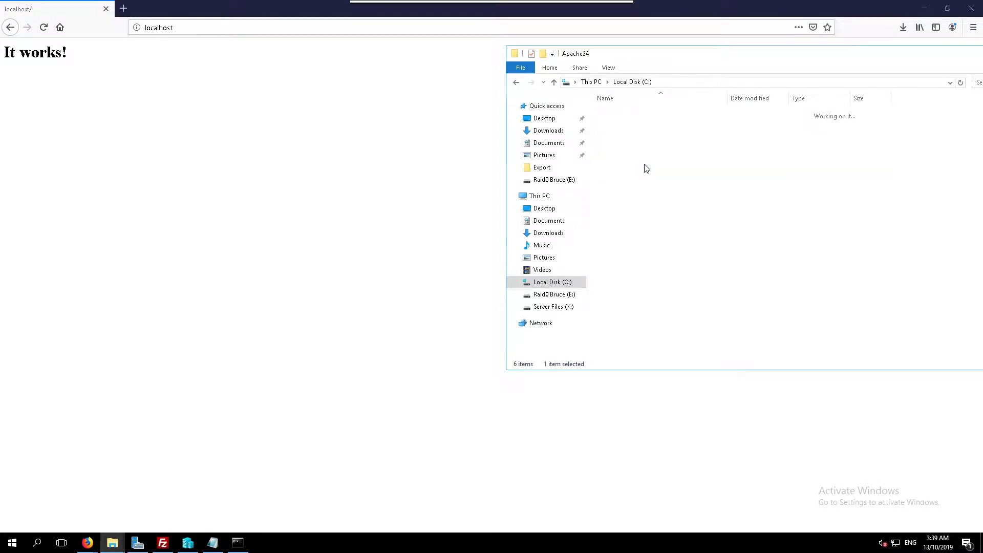
double_click(617, 156)
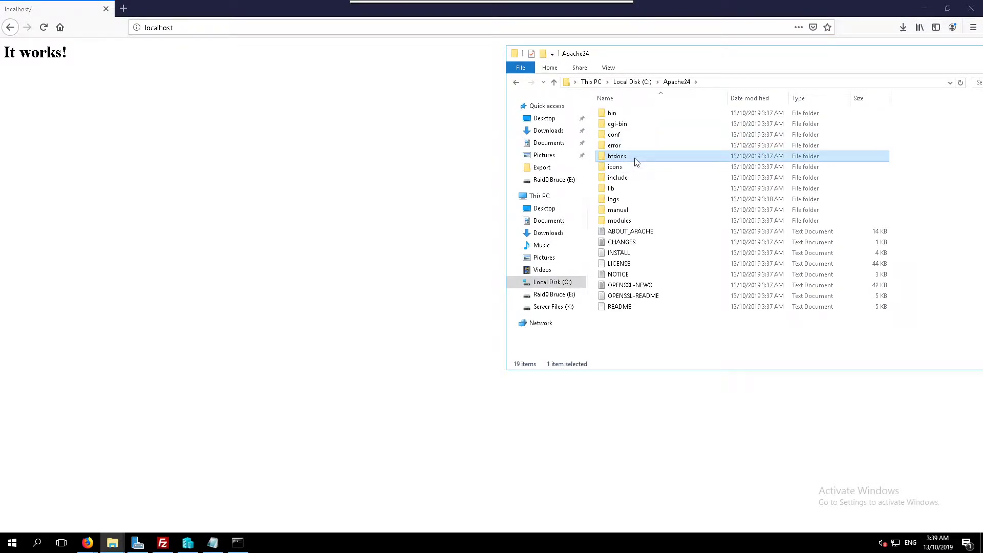
click(617, 112)
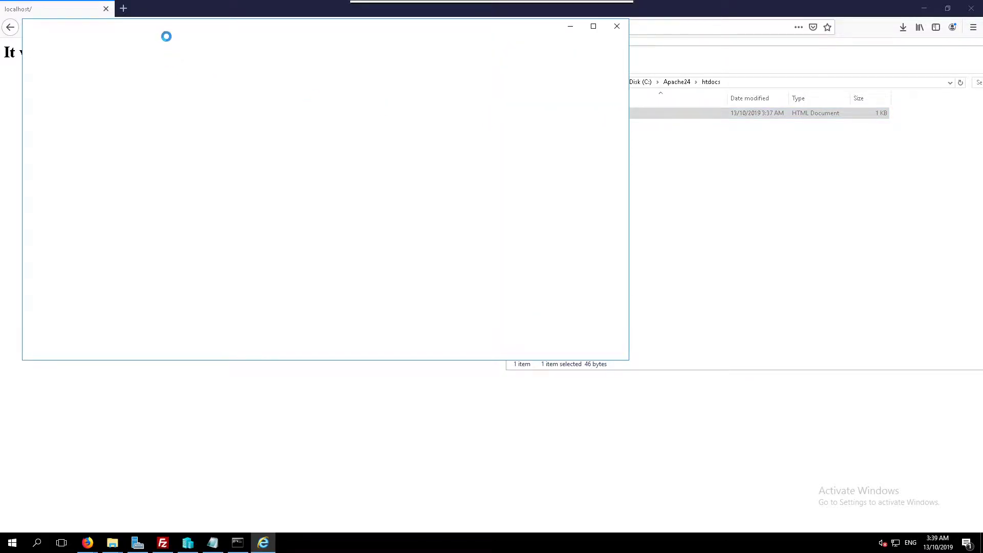
drag(233, 32, 409, 68)
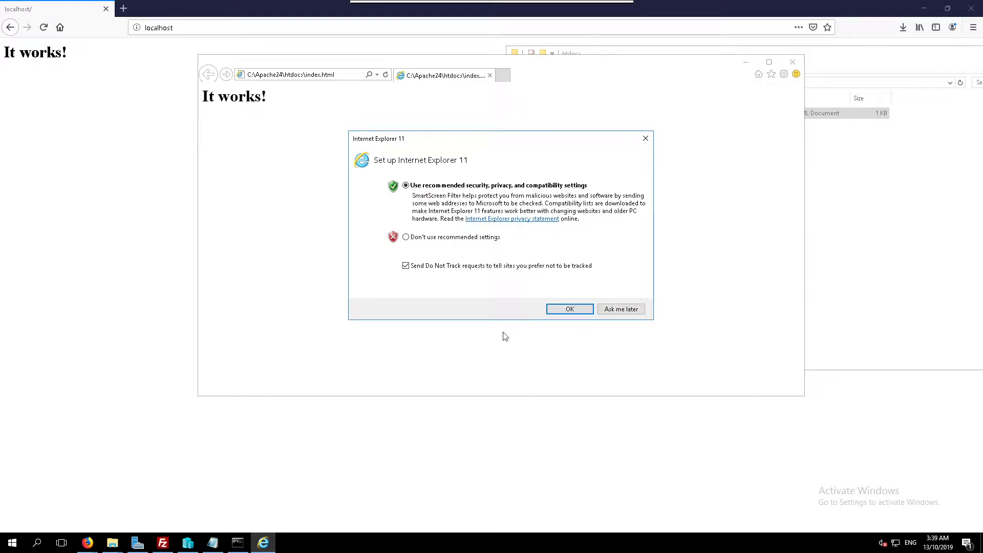
click(645, 138)
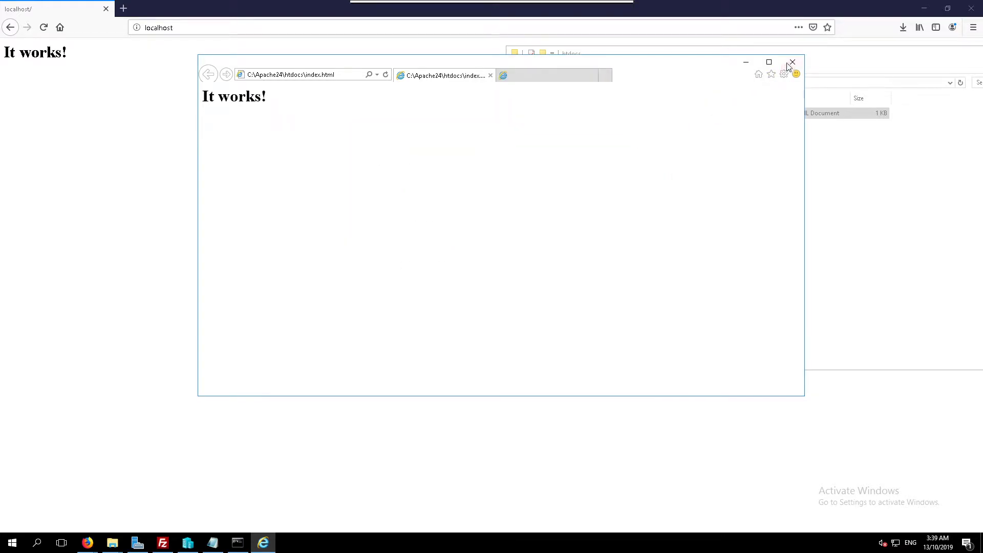
click(792, 61)
click(547, 235)
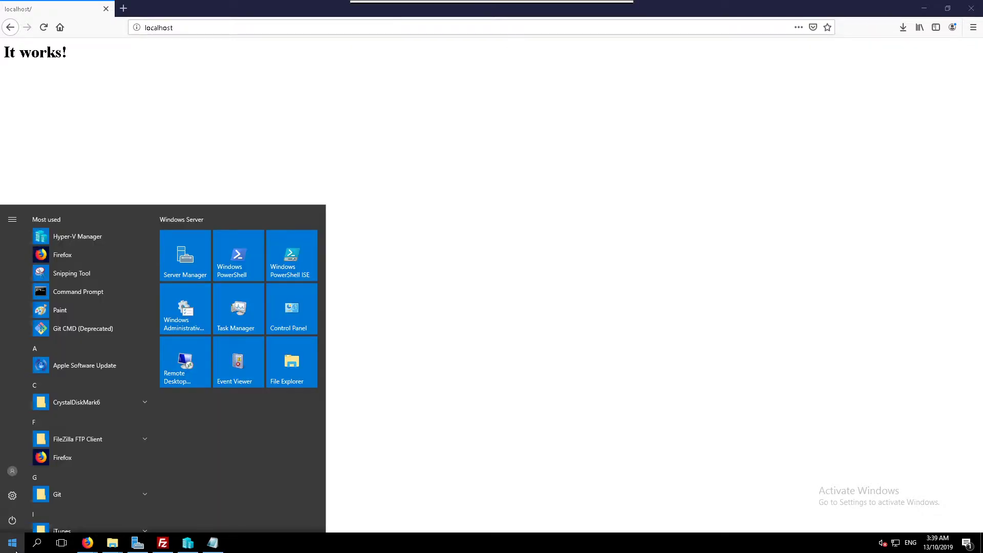
text(run)
Step: Launch services.msc from the Run dialog after clearing the old entry
key(Down)
key(Down)
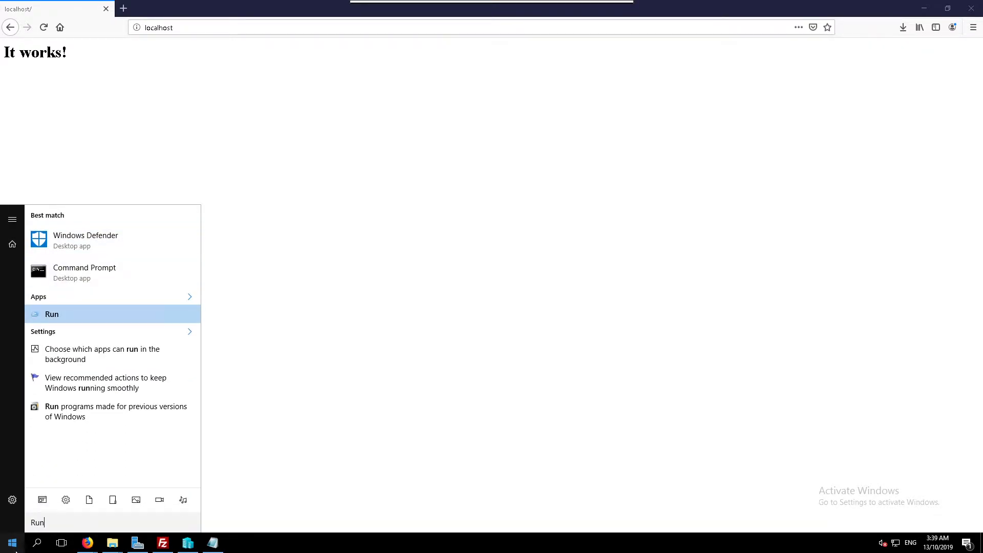
key(Return)
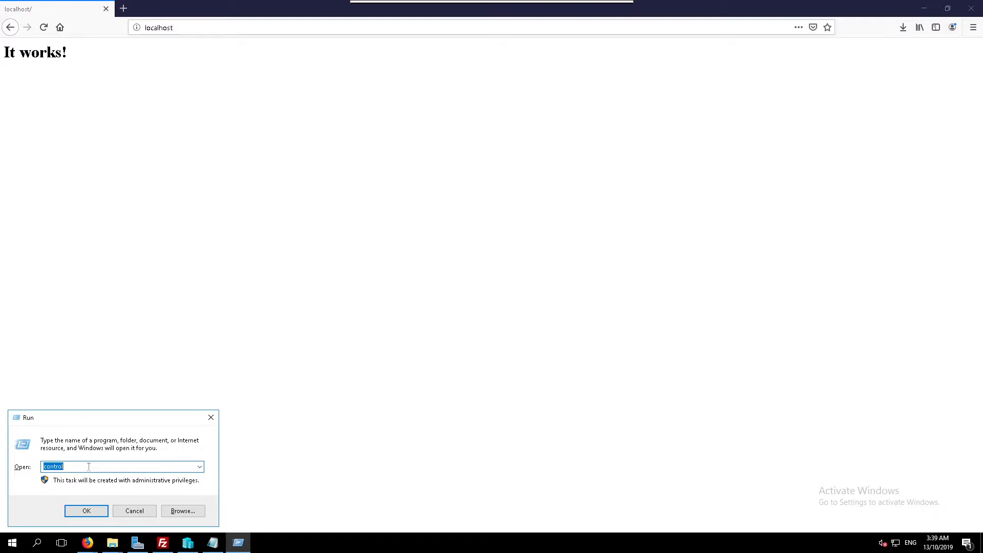
key(ctrl+a)
key(BackSpace)
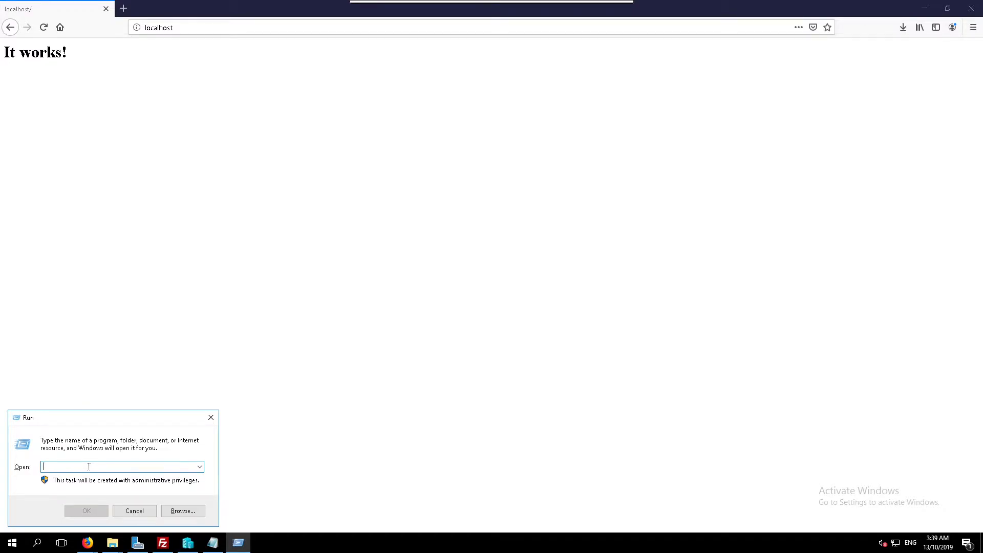
text(services.m)
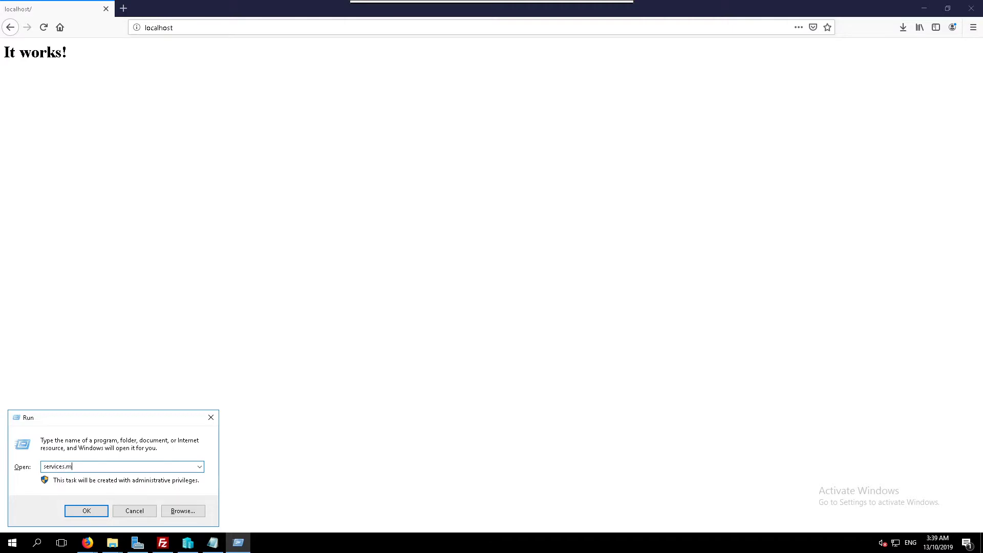
text(sc)
key(Return)
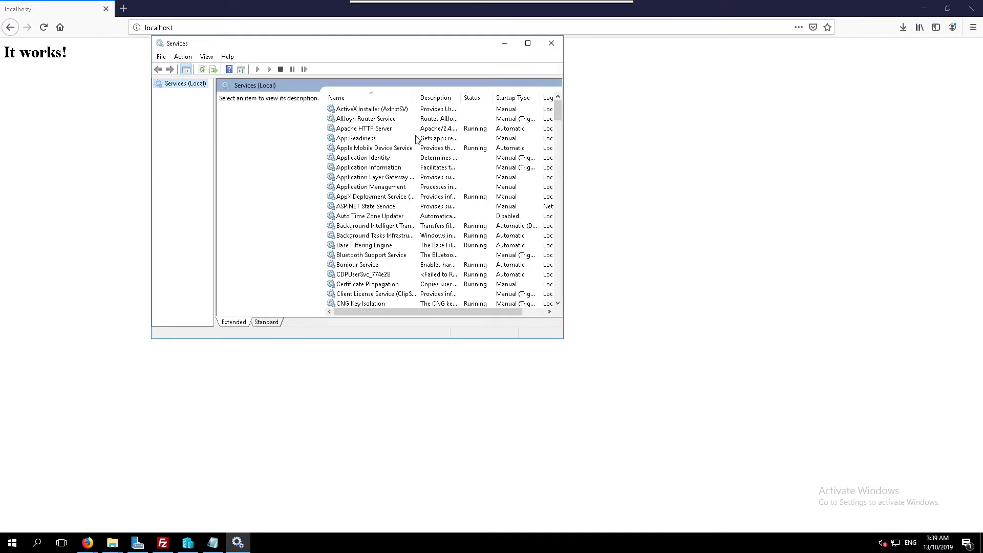
Step: Enlarge the Services list and check Apache HTTP Server's Startup type in its properties
drag(566, 340, 678, 423)
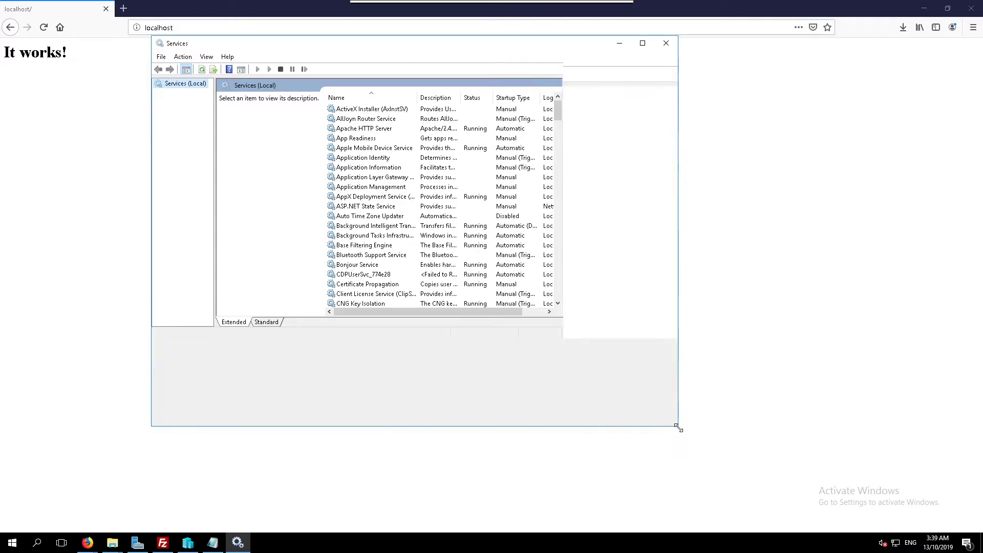
click(364, 108)
click(365, 129)
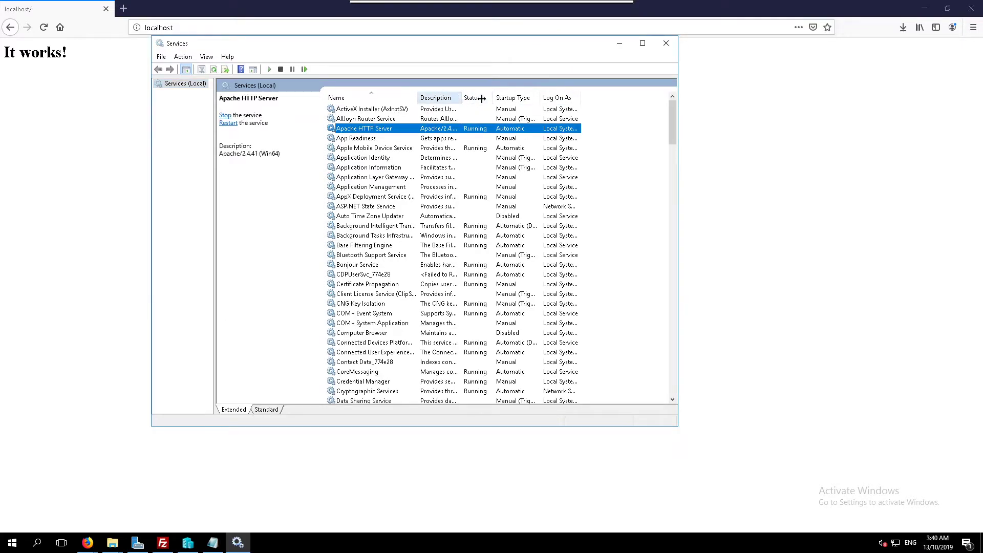
drag(461, 98, 519, 98)
click(486, 138)
right_click(486, 140)
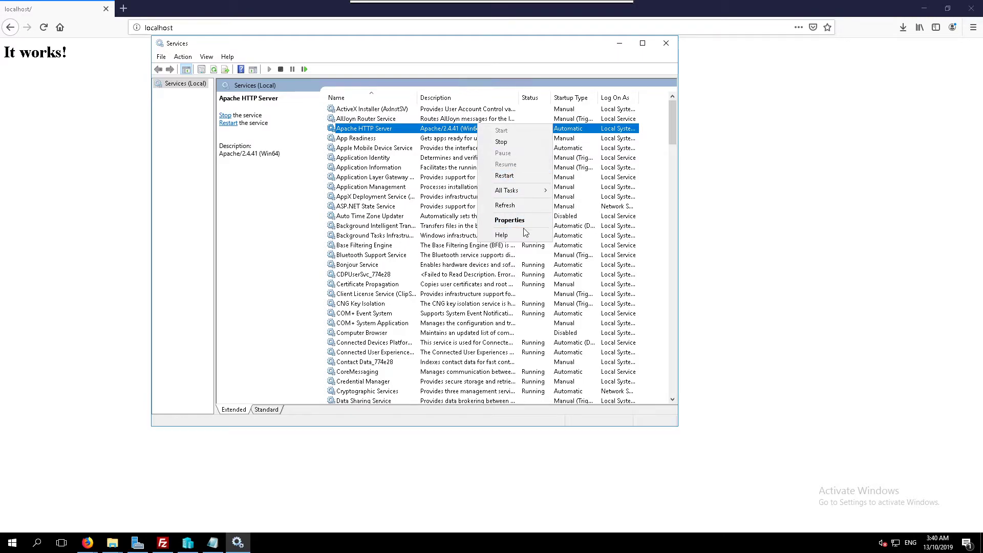
click(510, 221)
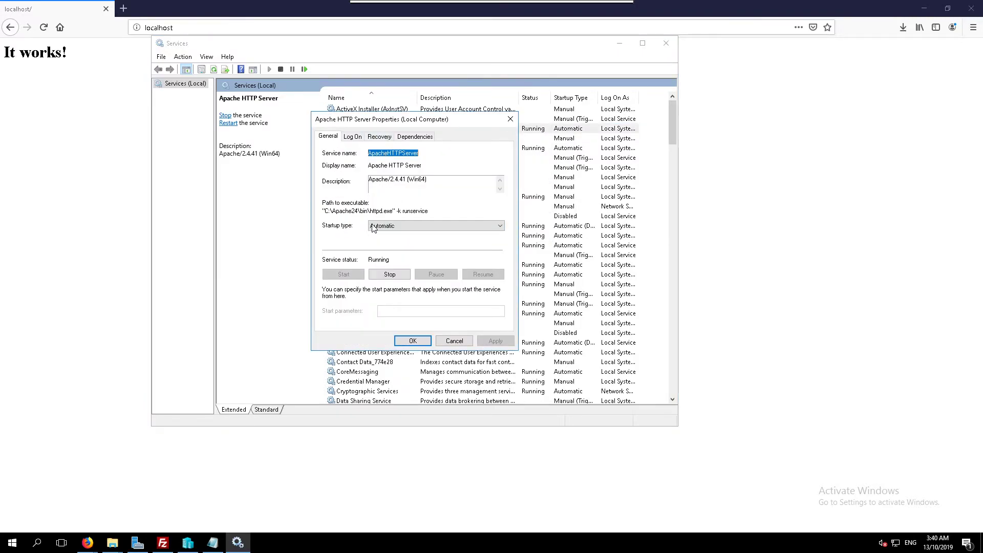
click(402, 226)
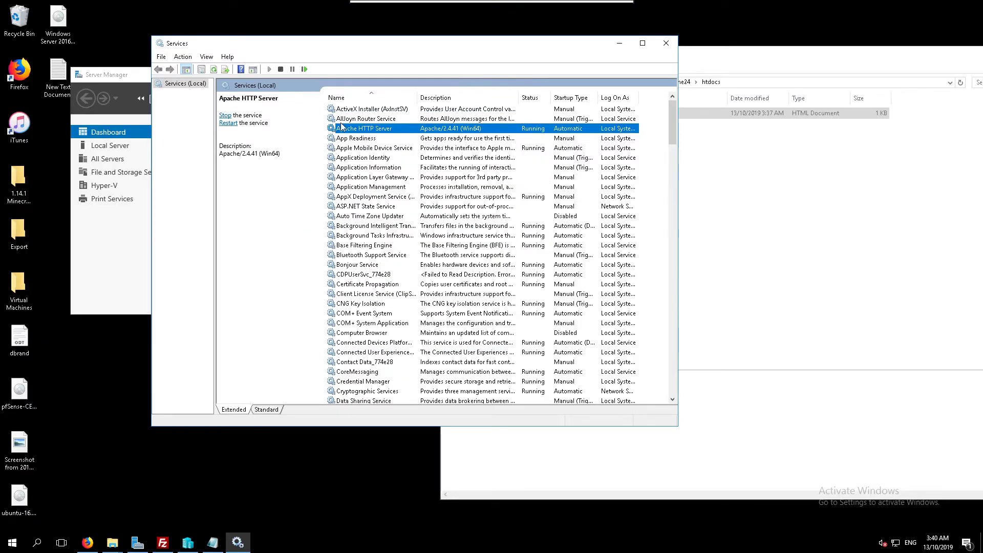